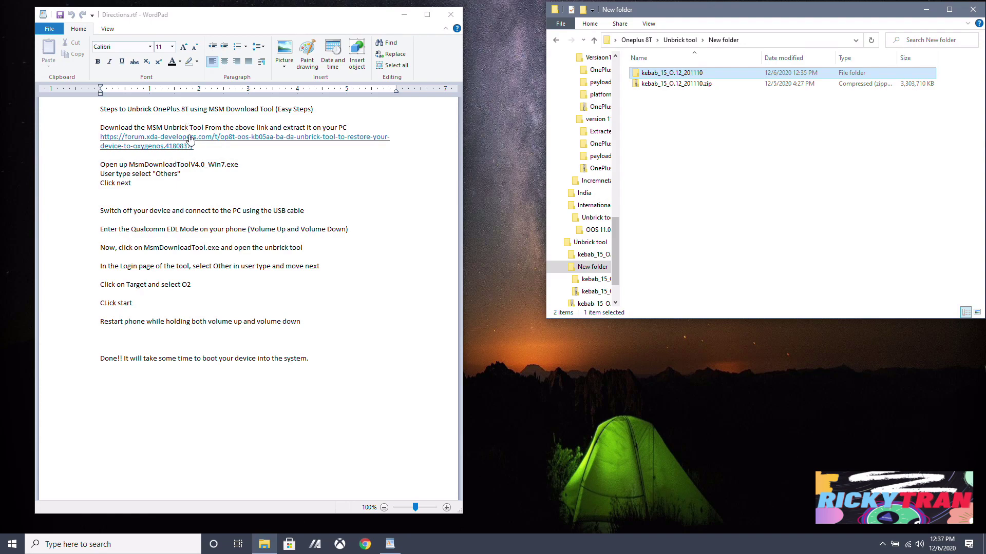
Open the OnePlus 8T unbrick tool thread on XDA from the link in the directions document.
{"action": "left_click", "coordinate": [227, 141]}
{"action": "left_click", "coordinate": [249, 145]}
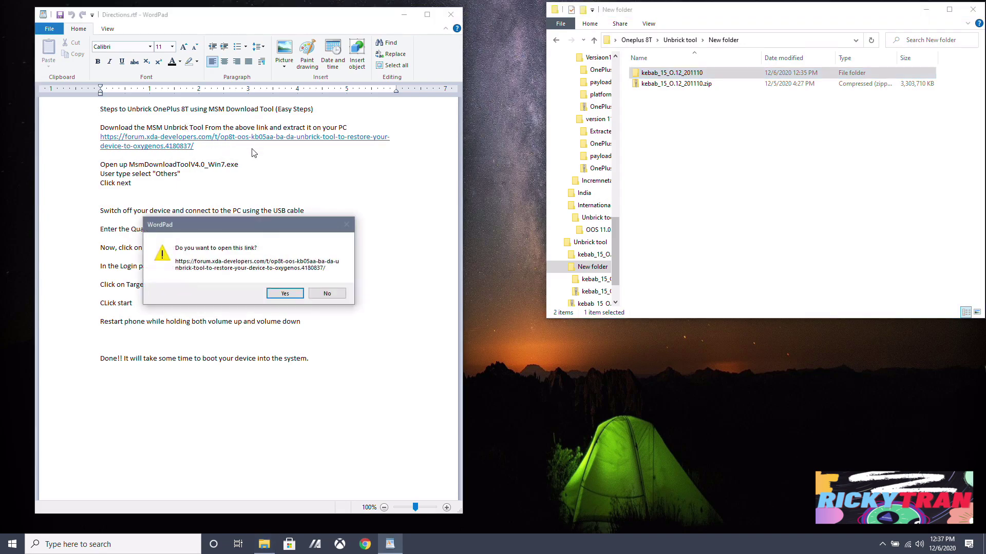
{"action": "left_click", "coordinate": [284, 293]}
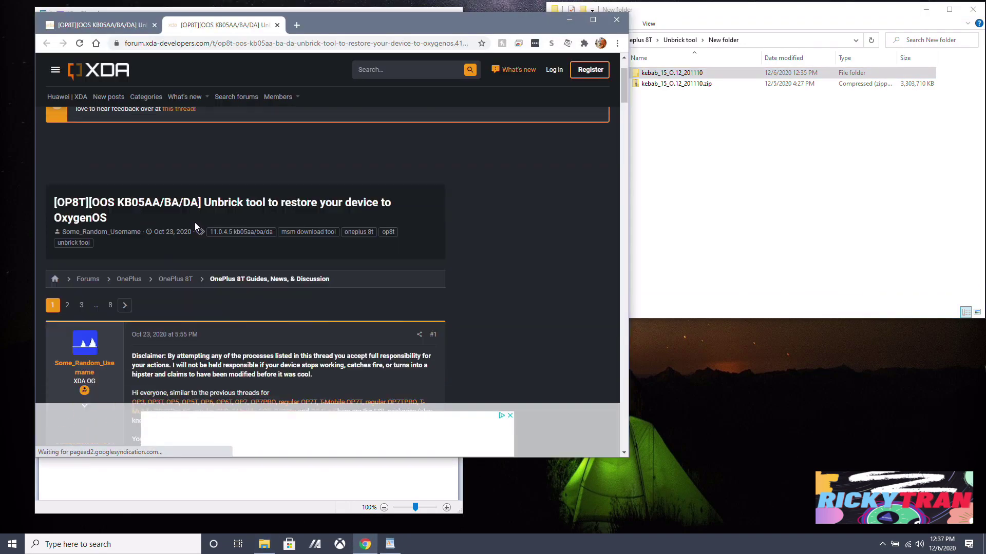
{"action": "scroll", "coordinate": [195, 224], "scroll_direction": "down", "scroll_amount": 3}
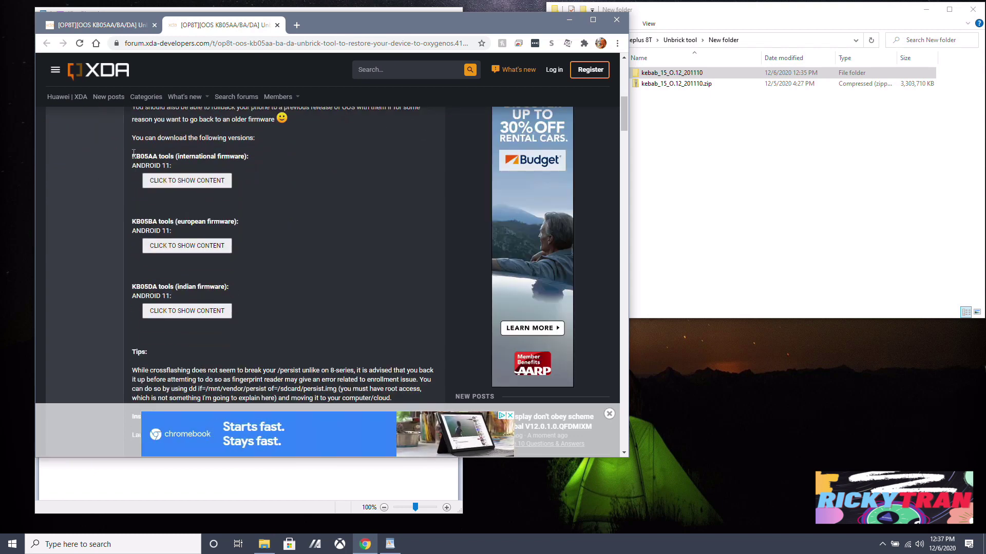
Expand the international KB05AA firmware links and open the OOS 11.0.4.5 download page.
{"action": "left_click_drag", "start_coordinate": [134, 154], "coordinate": [175, 156]}
{"action": "left_click_drag", "start_coordinate": [186, 157], "coordinate": [132, 150]}
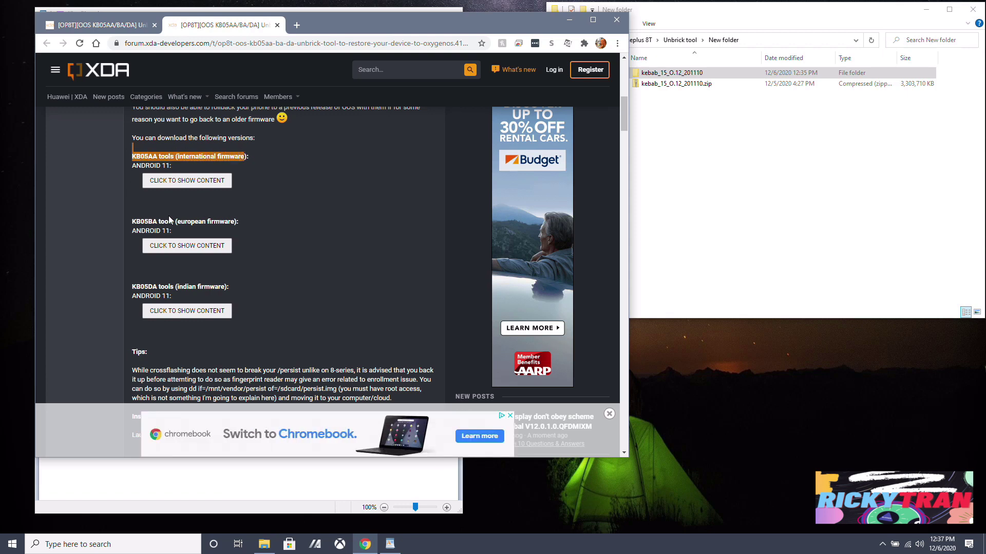
{"action": "left_click_drag", "start_coordinate": [181, 221], "coordinate": [236, 224]}
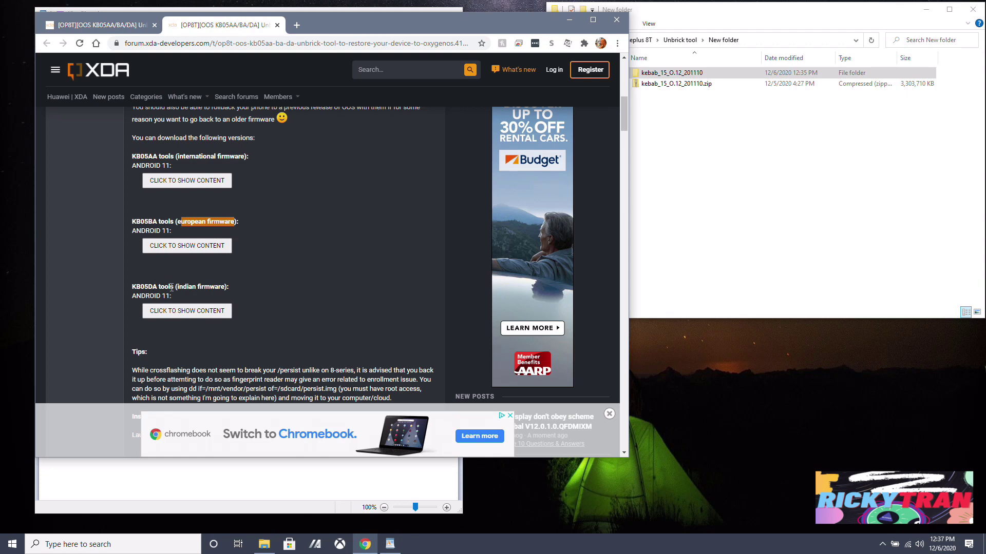
{"action": "left_click_drag", "start_coordinate": [174, 287], "coordinate": [238, 291]}
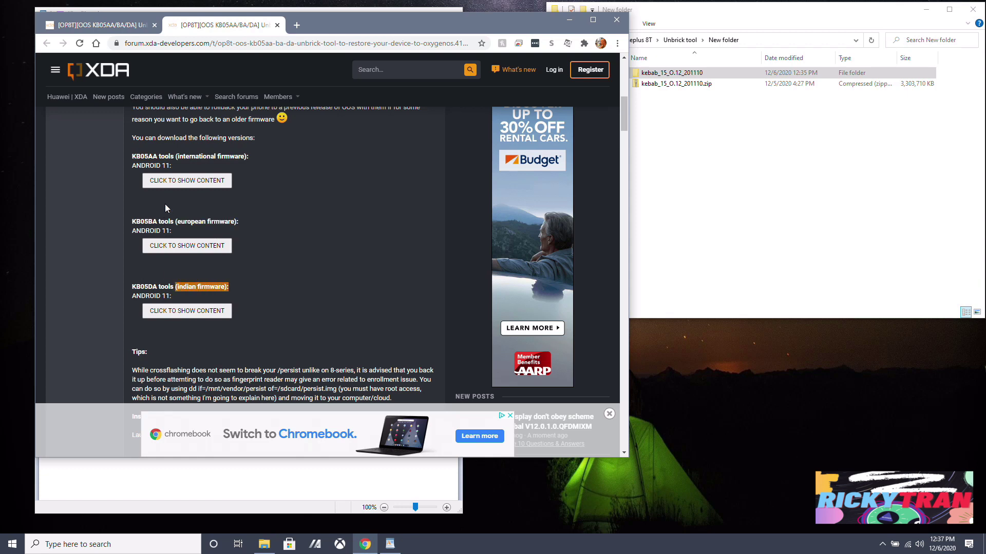
{"action": "left_click_drag", "start_coordinate": [183, 157], "coordinate": [224, 157]}
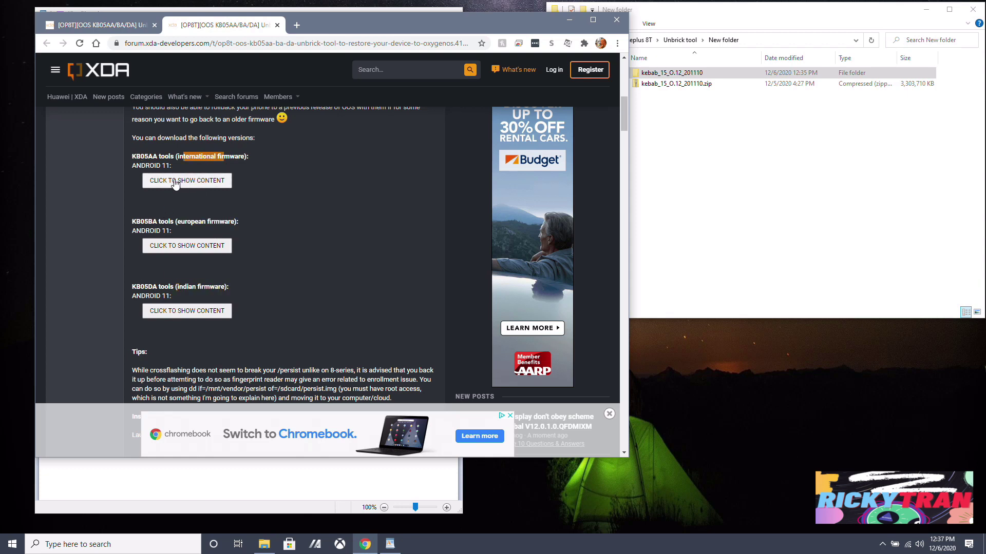
{"action": "left_click", "coordinate": [187, 180]}
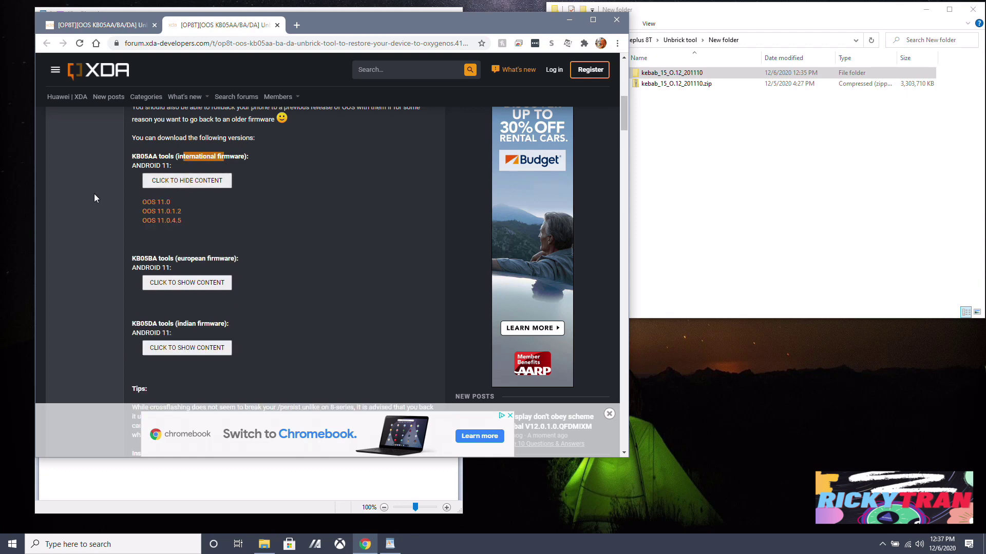
{"action": "left_click", "coordinate": [171, 221]}
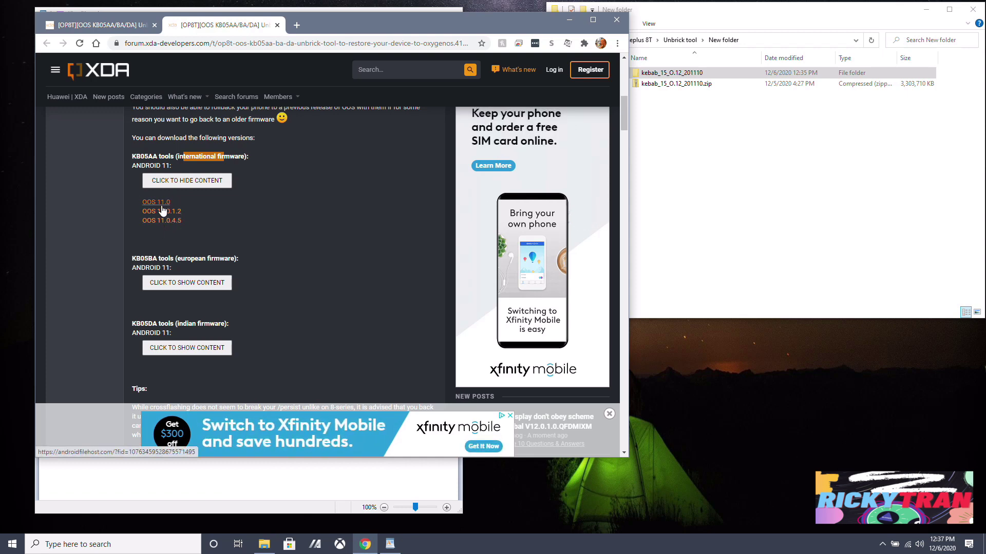
Bring up the kebab_15_O.12_201110.zip mirror list via Primary download, cancelling the duplicate save.
{"action": "left_click", "coordinate": [171, 223]}
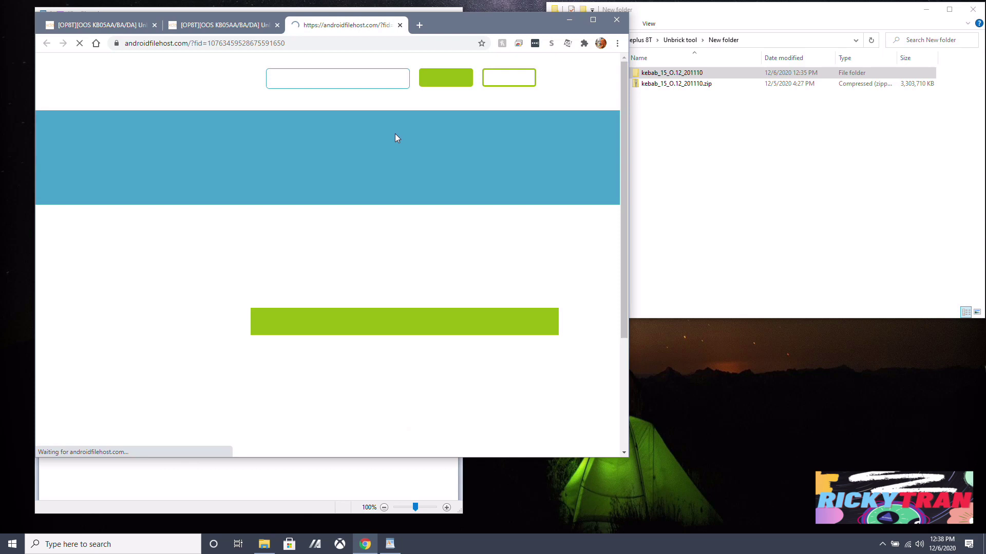
{"action": "scroll", "coordinate": [374, 319], "scroll_direction": "down", "scroll_amount": 3}
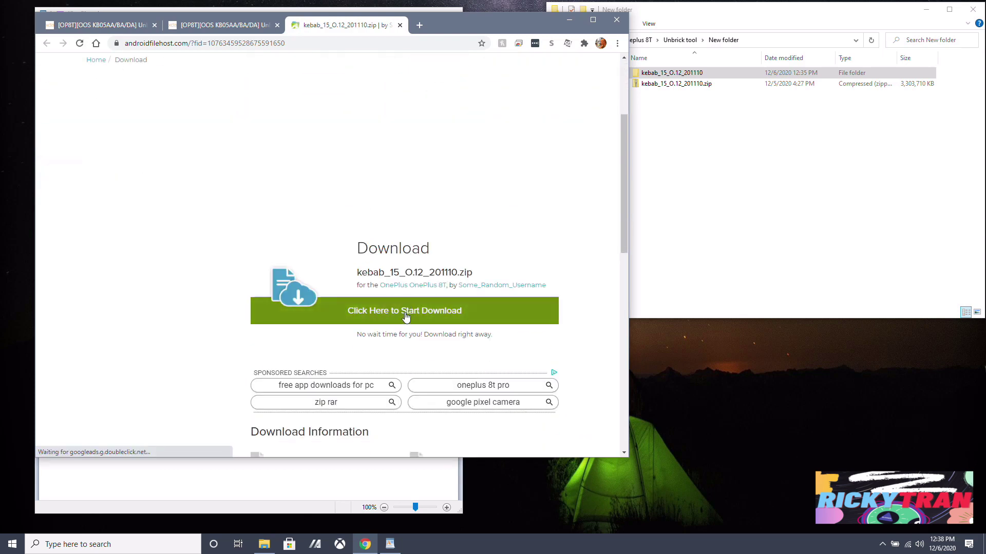
{"action": "scroll", "coordinate": [312, 311], "scroll_direction": "down", "scroll_amount": 2}
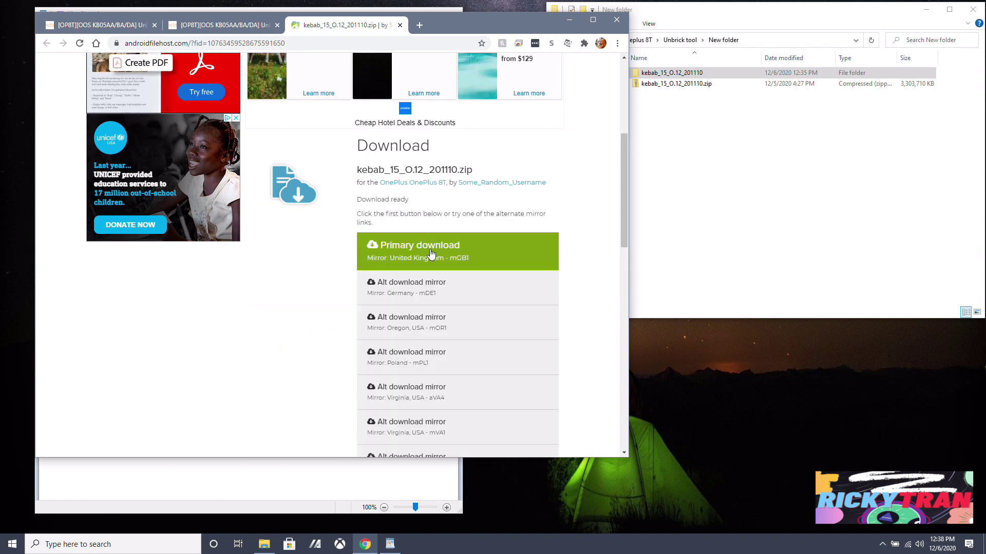
{"action": "left_click", "coordinate": [432, 255]}
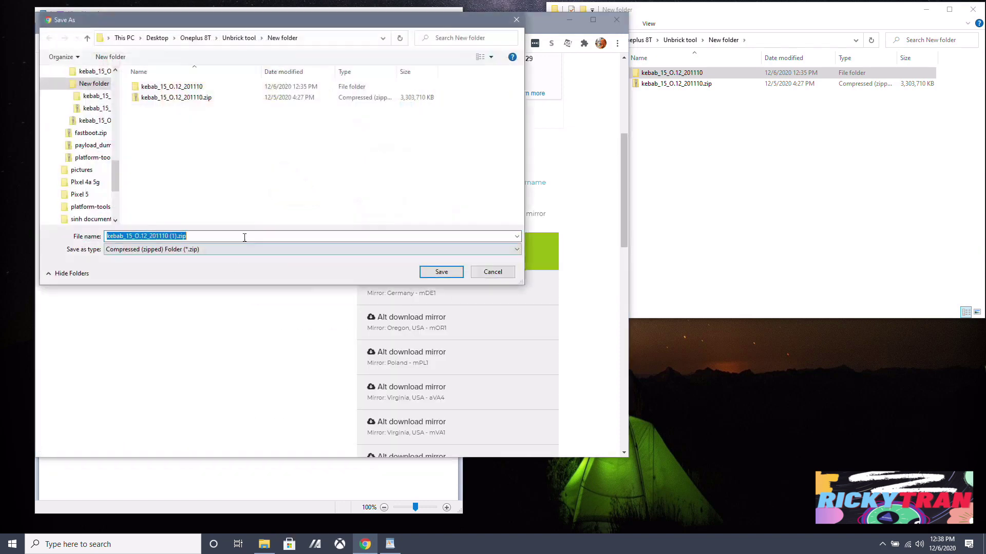
{"action": "left_click", "coordinate": [495, 272]}
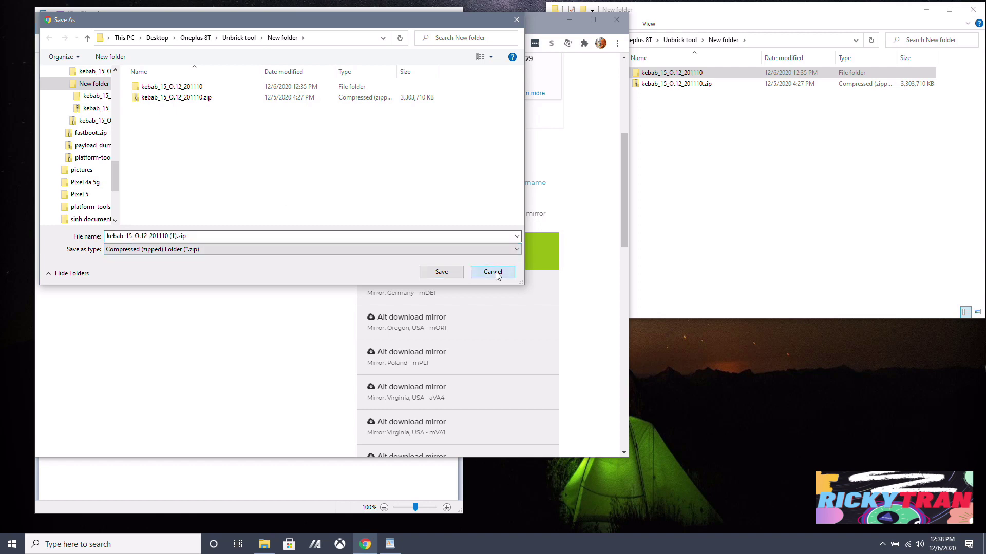
Extract the kebab_15_O.12_201110 firmware folder from the downloaded zip into New folder.
{"action": "left_click", "coordinate": [649, 92]}
{"action": "left_click", "coordinate": [667, 84]}
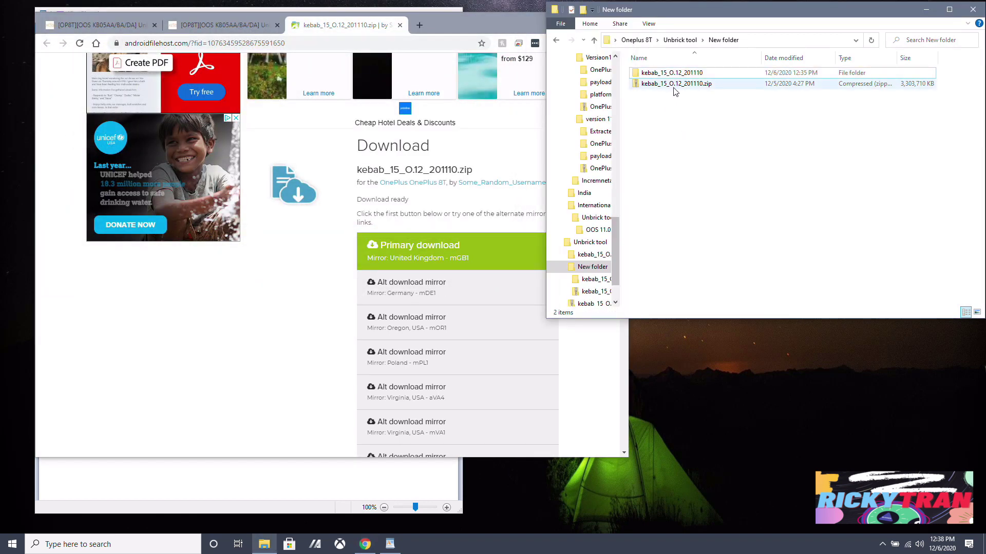
{"action": "right_click", "coordinate": [670, 85]}
{"action": "left_click", "coordinate": [706, 107]}
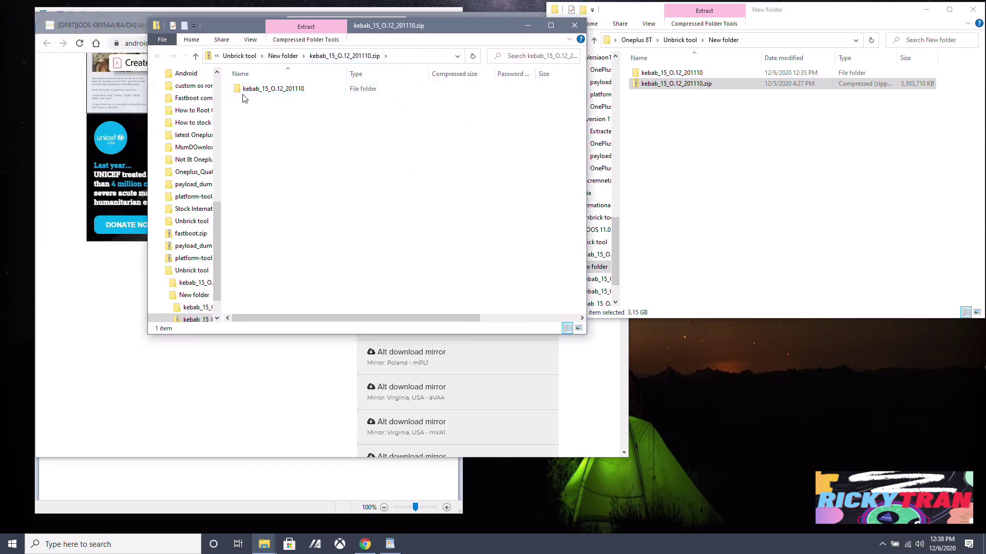
{"action": "left_click_drag", "start_coordinate": [259, 93], "coordinate": [386, 117]}
{"action": "left_click", "coordinate": [574, 25]}
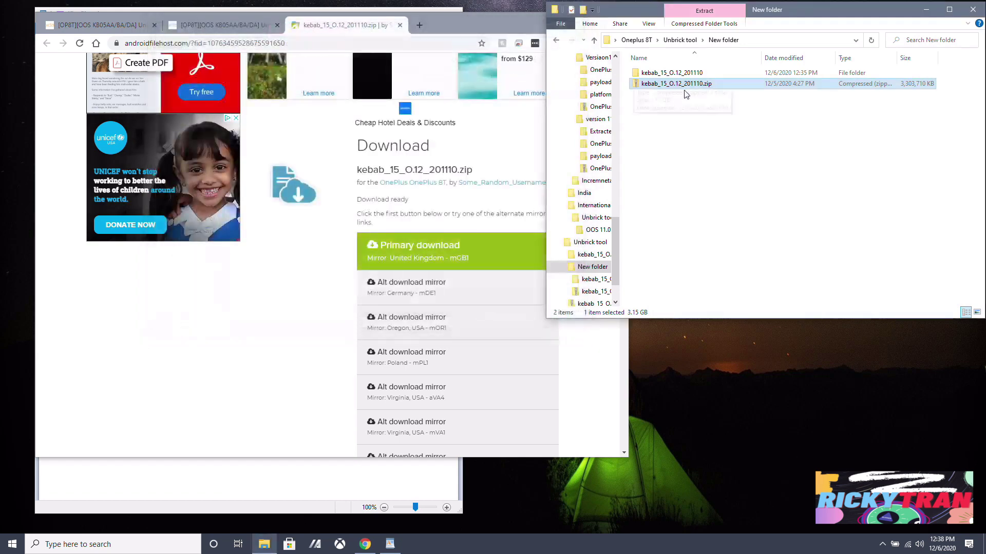
Run MsmDownloadTool V4.0_Win7.exe from the extracted kebab_15_O.12_201110 folder.
{"action": "double_click", "coordinate": [670, 73]}
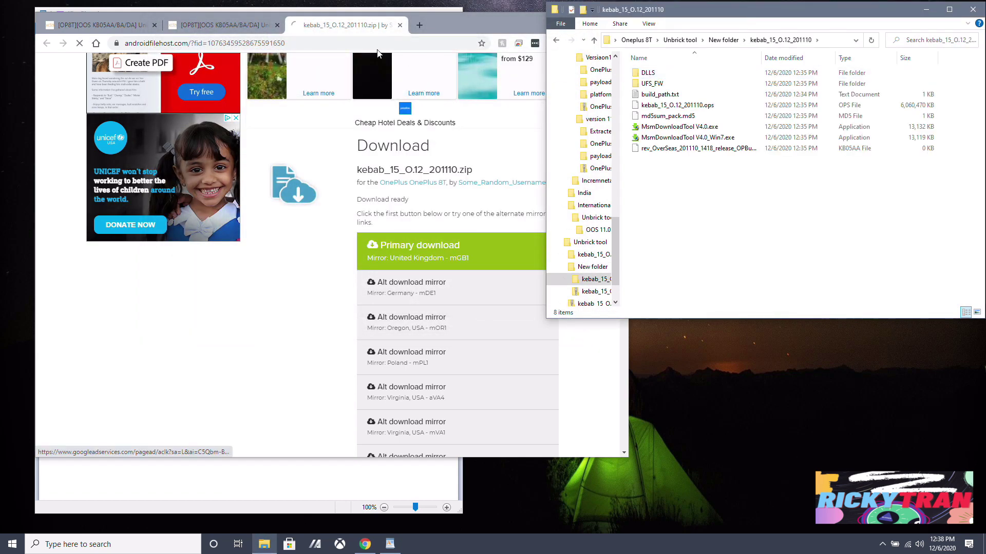
{"action": "left_click", "coordinate": [699, 139]}
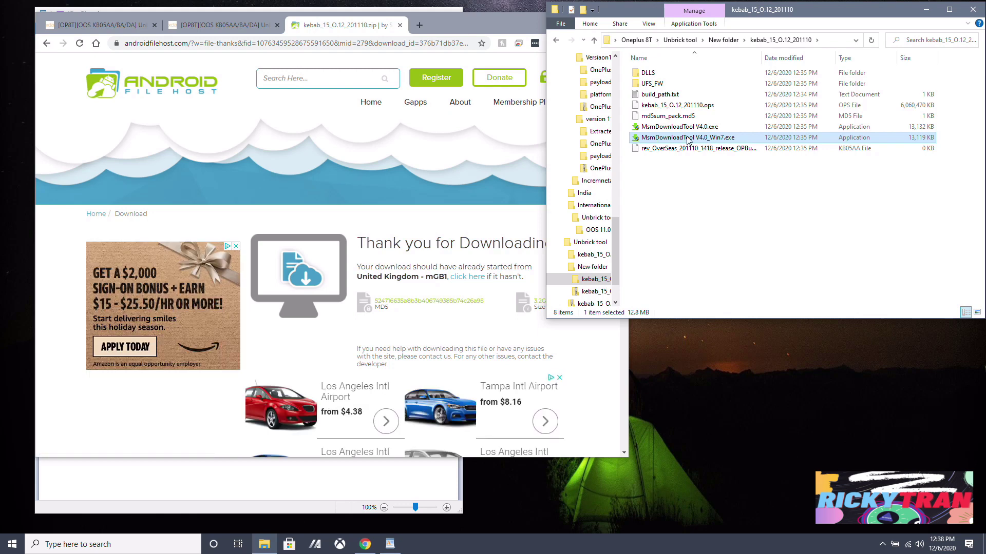
{"action": "left_click", "coordinate": [718, 139]}
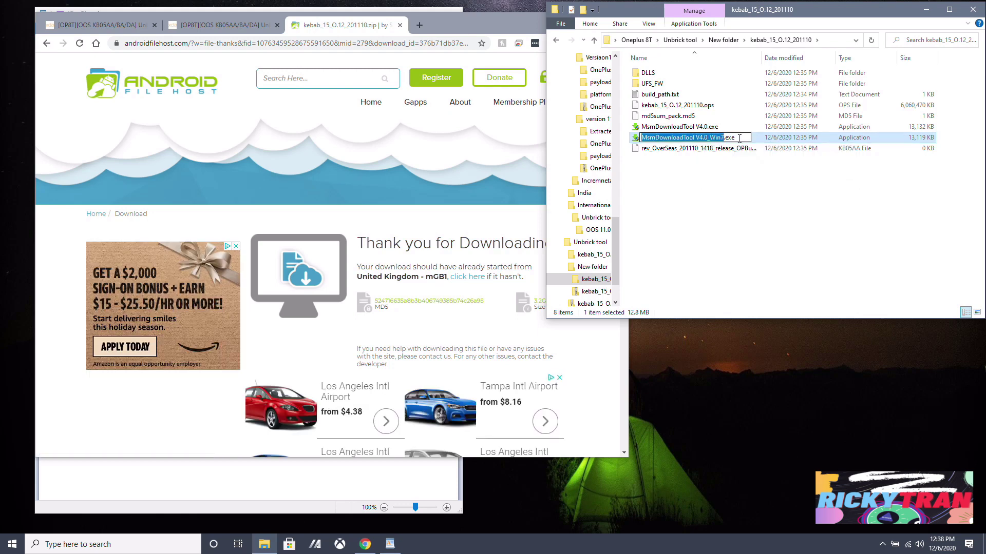
{"action": "double_click", "coordinate": [771, 140]}
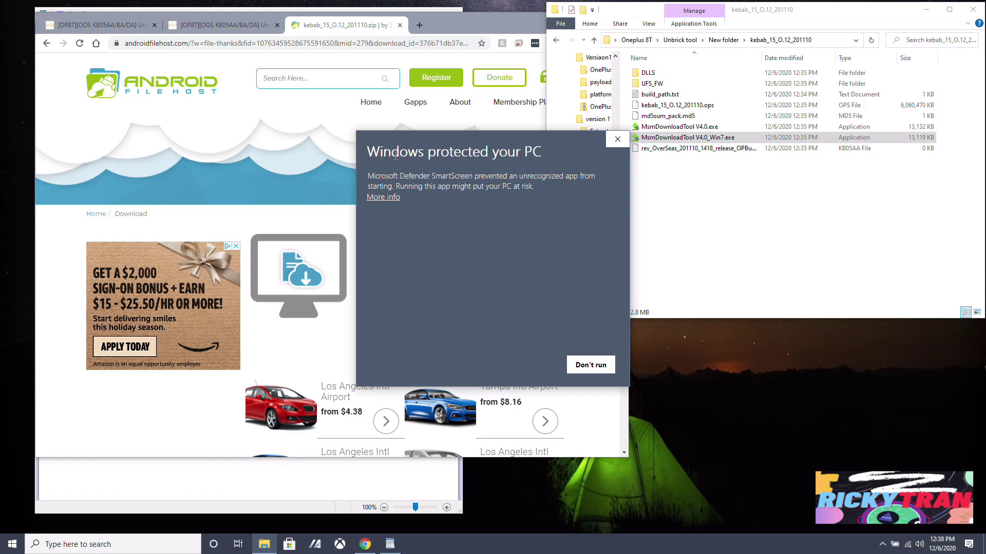
Get past SmartScreen with More info and Run anyway, then approve the UAC prompt with Yes.
{"action": "left_click_drag", "start_coordinate": [491, 142], "coordinate": [425, 130]}
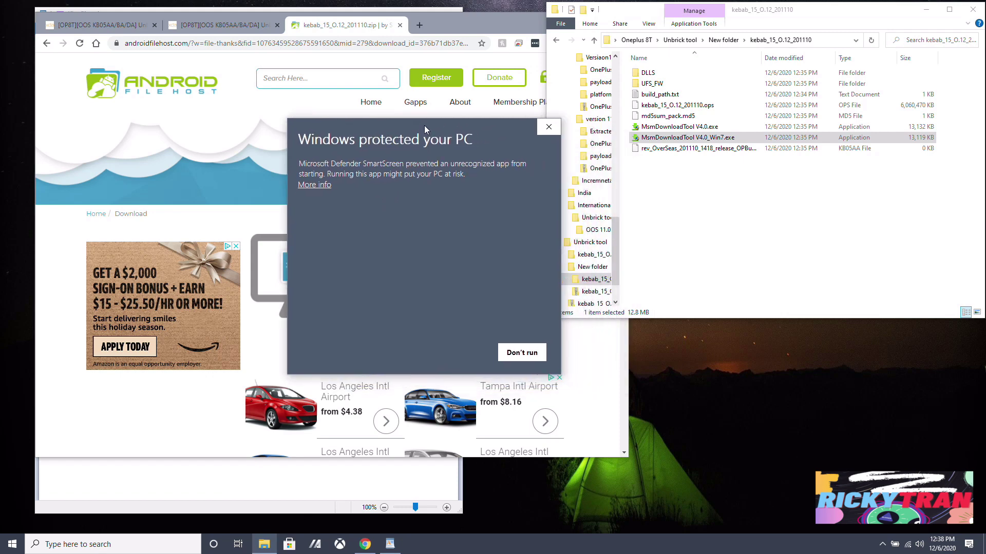
{"action": "left_click", "coordinate": [312, 185]}
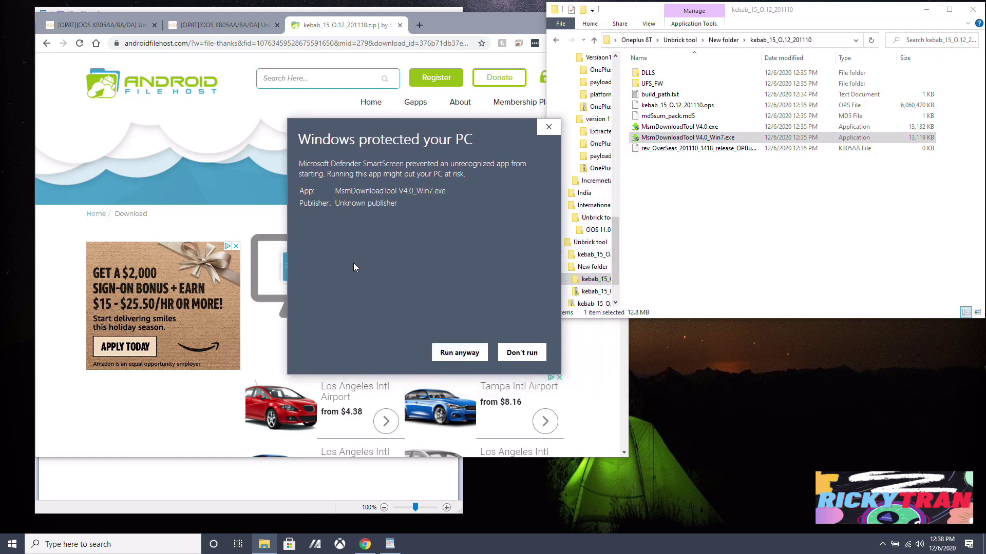
{"action": "left_click", "coordinate": [455, 354]}
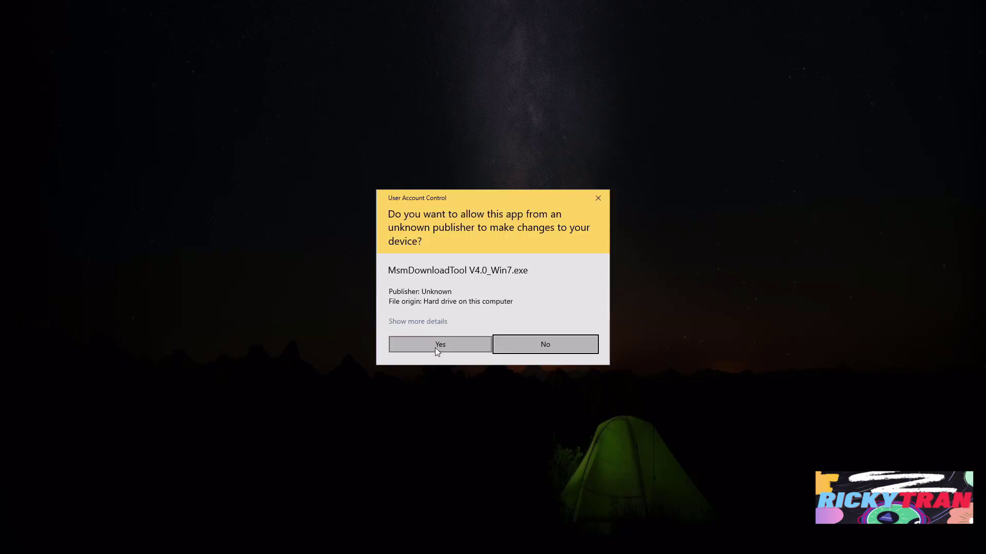
{"action": "left_click", "coordinate": [440, 344]}
{"action": "double_click", "coordinate": [717, 128]}
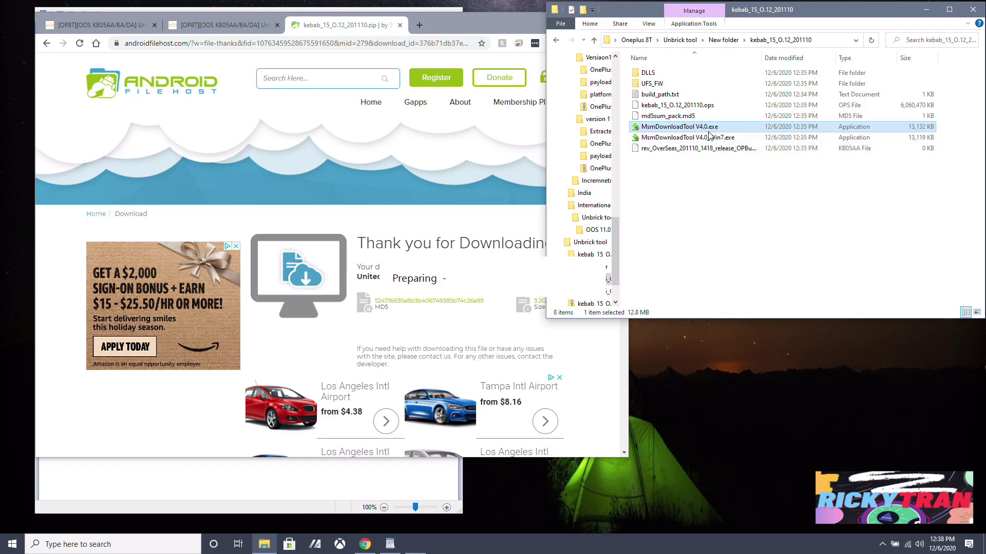
{"action": "left_click", "coordinate": [718, 140]}
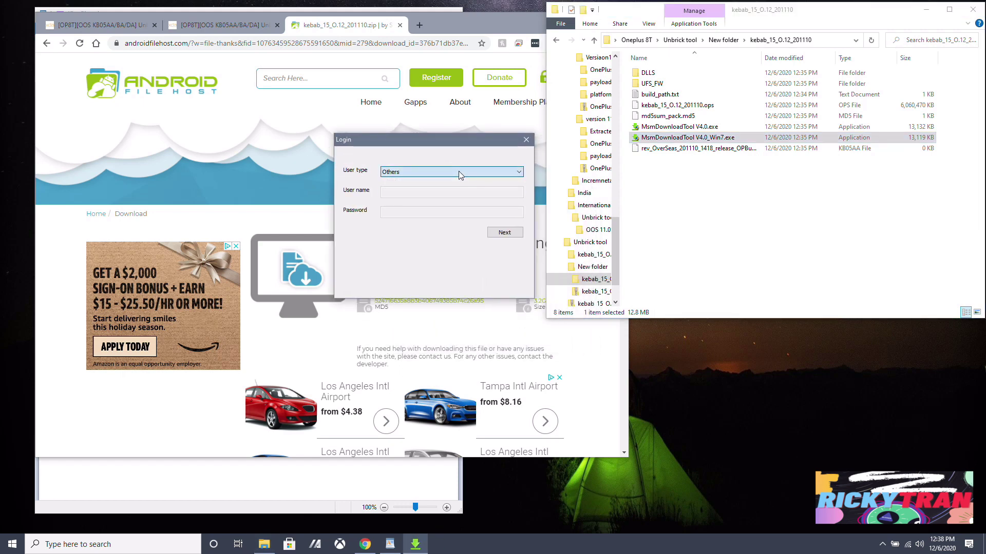
Log in as Others, set the download target to O2, and start the upgrade.
{"action": "left_click", "coordinate": [505, 233]}
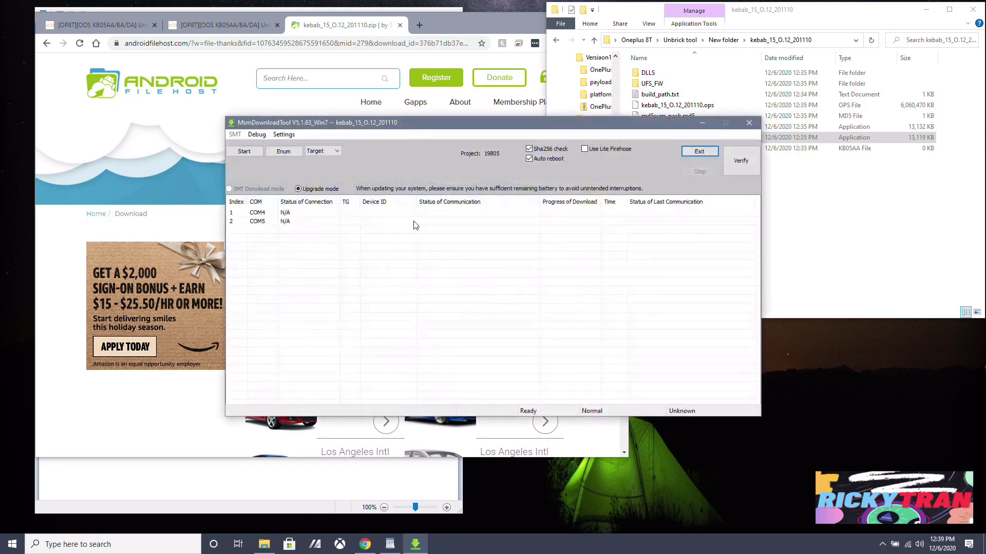
{"action": "left_click", "coordinate": [323, 152]}
{"action": "left_click", "coordinate": [313, 167]}
{"action": "left_click_drag", "start_coordinate": [526, 129], "coordinate": [496, 83]}
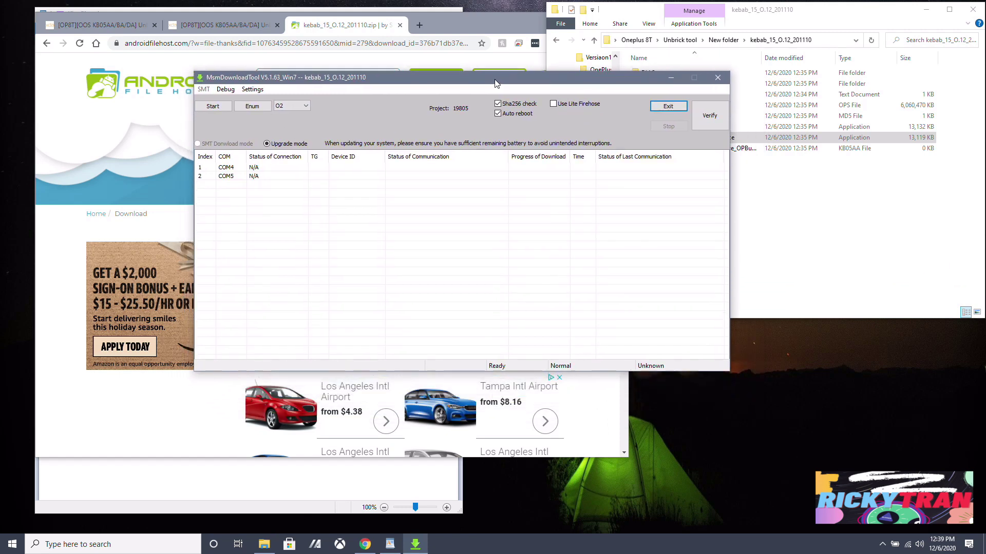
{"action": "left_click", "coordinate": [292, 108]}
{"action": "left_click", "coordinate": [290, 123]}
{"action": "left_click", "coordinate": [300, 106]}
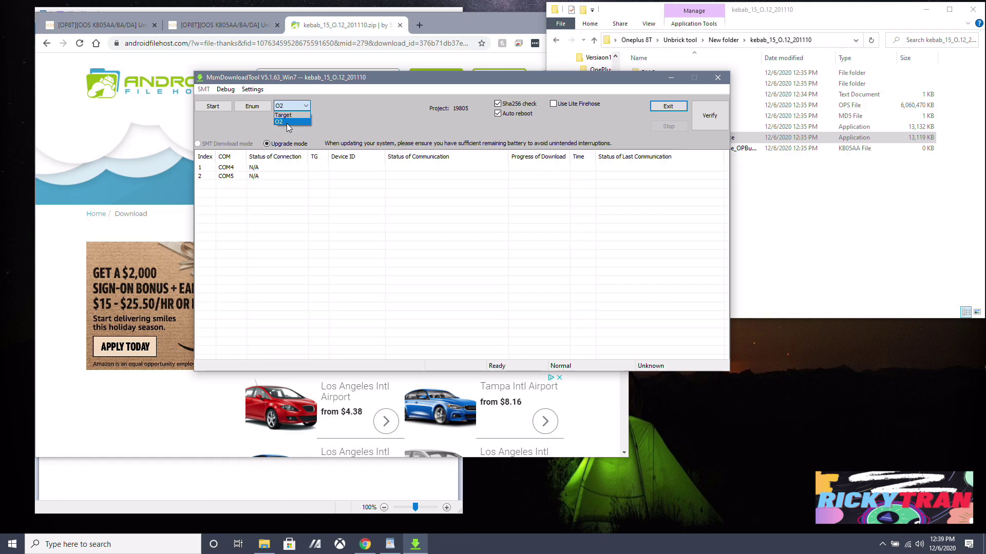
{"action": "left_click", "coordinate": [288, 122]}
{"action": "left_click", "coordinate": [202, 106]}
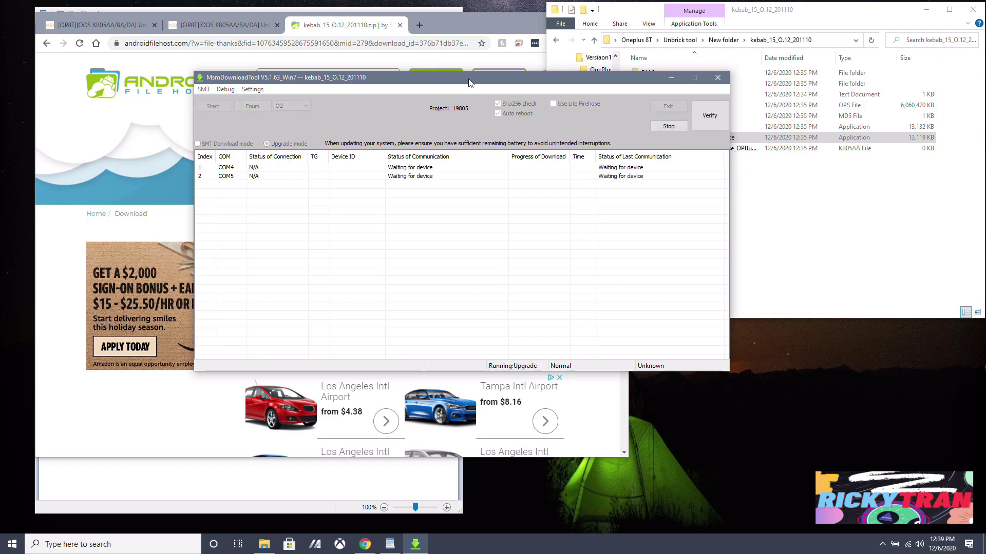
Reposition the MsmDownloadTool window while the phone connects on COM4 and flashes super.img.
{"action": "left_click_drag", "start_coordinate": [468, 82], "coordinate": [503, 38]}
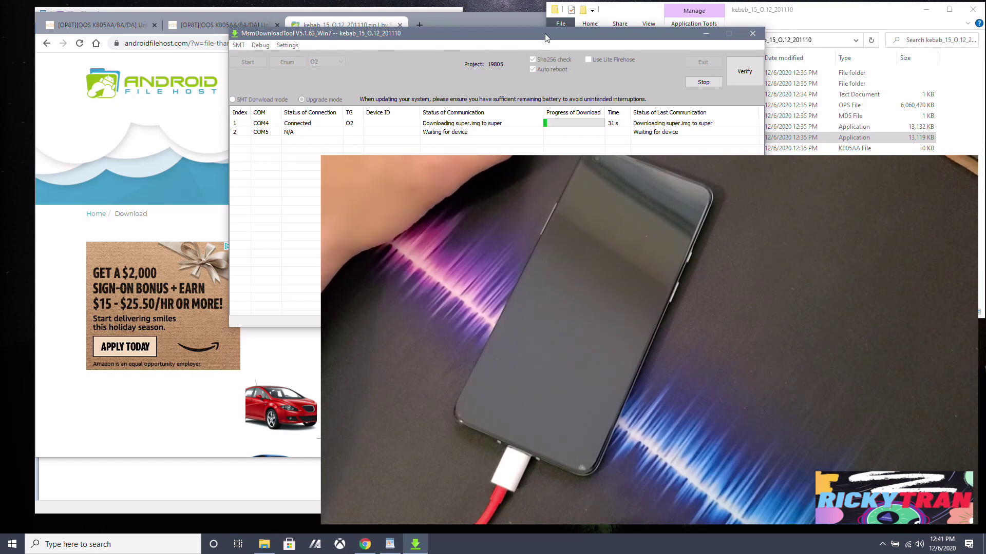
Keep the tool window in view at the top-left until COM4 shows Download Complete.
{"action": "left_click_drag", "start_coordinate": [546, 37], "coordinate": [479, 12]}
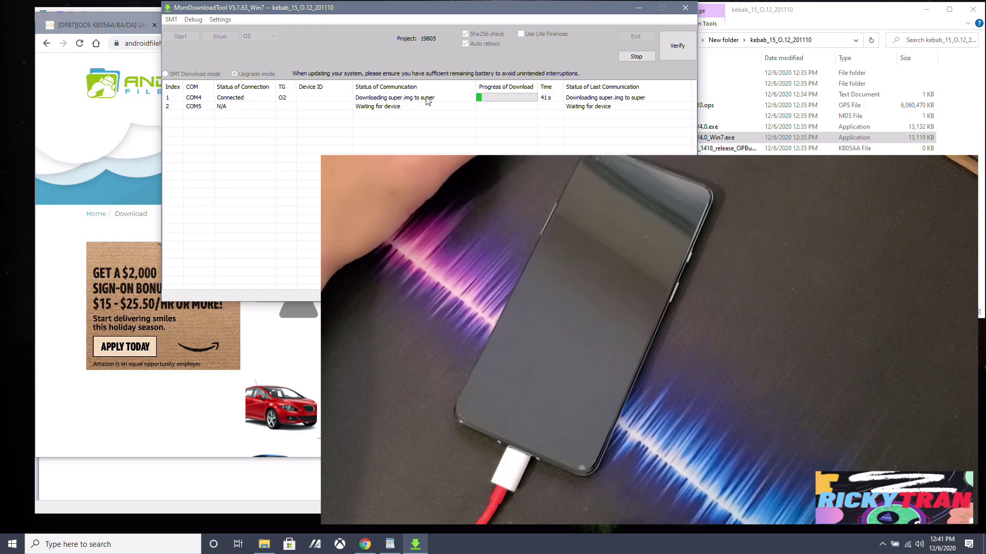
{"action": "left_click", "coordinate": [802, 18]}
{"action": "left_click", "coordinate": [473, 14]}
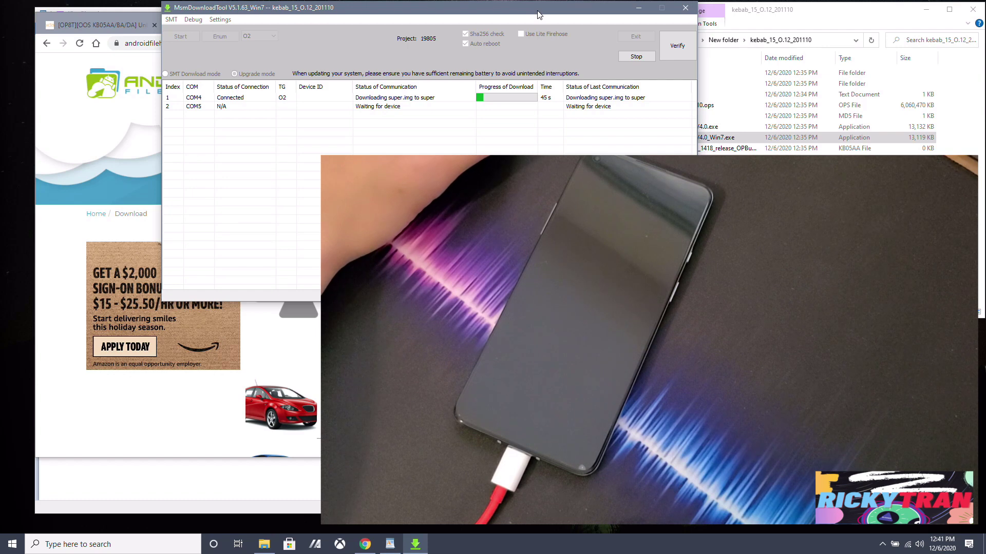
{"action": "left_click_drag", "start_coordinate": [483, 15], "coordinate": [473, 13]}
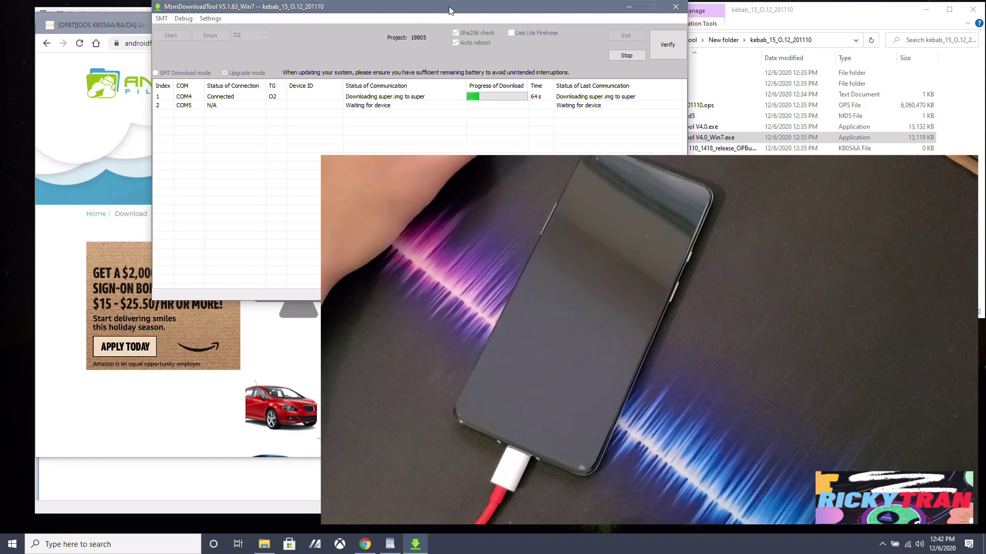
{"action": "left_click_drag", "start_coordinate": [449, 10], "coordinate": [373, 13]}
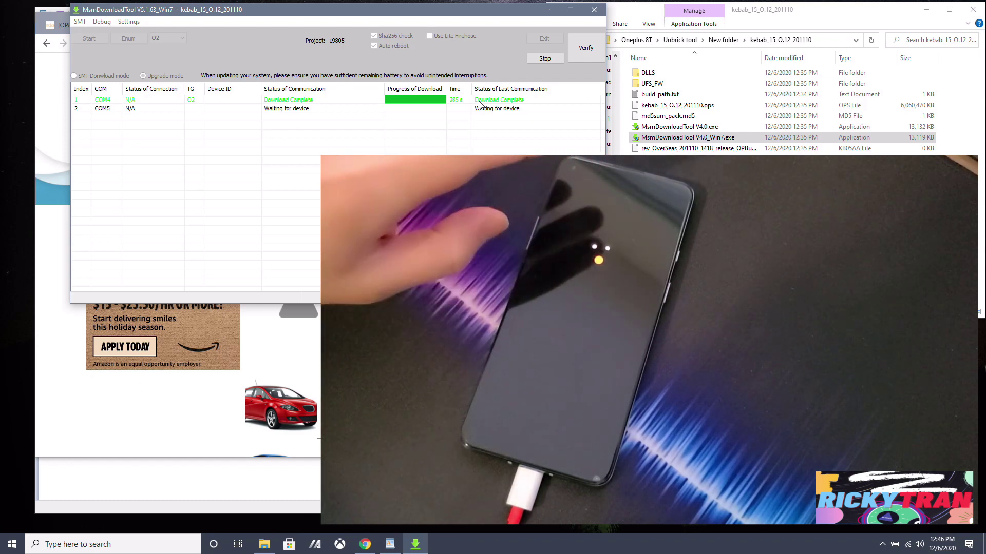
Select the COM4 row showing Download Complete after 285 s while the phone boots.
{"action": "left_click", "coordinate": [479, 100]}
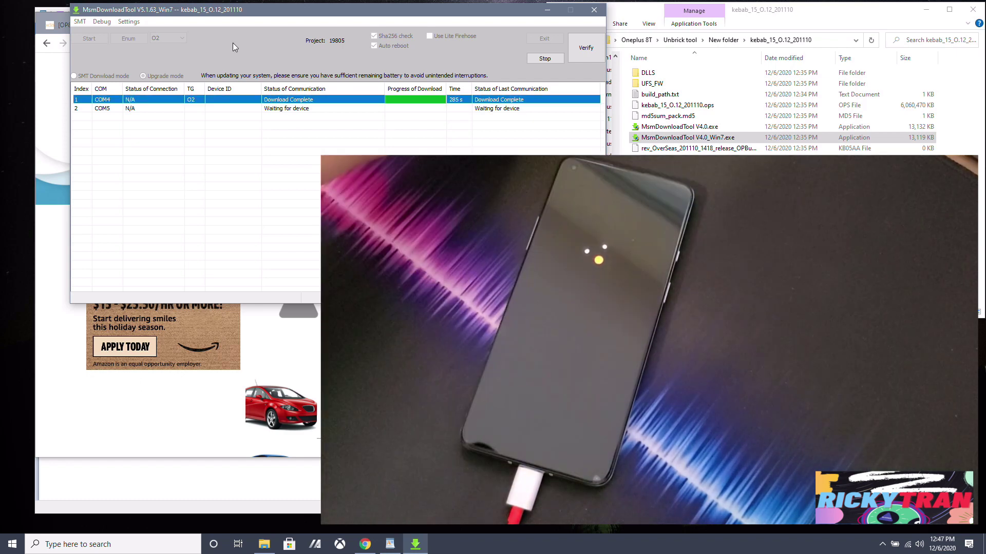